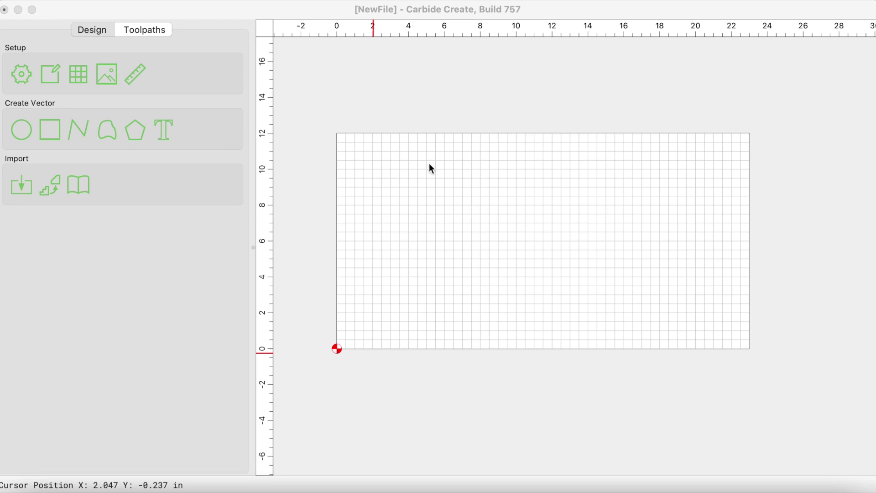
Set the stock to 23 x 12 in, 0.75 in thick, with the origin at lower-left.
{"action": "left_click", "coordinate": [23, 73]}
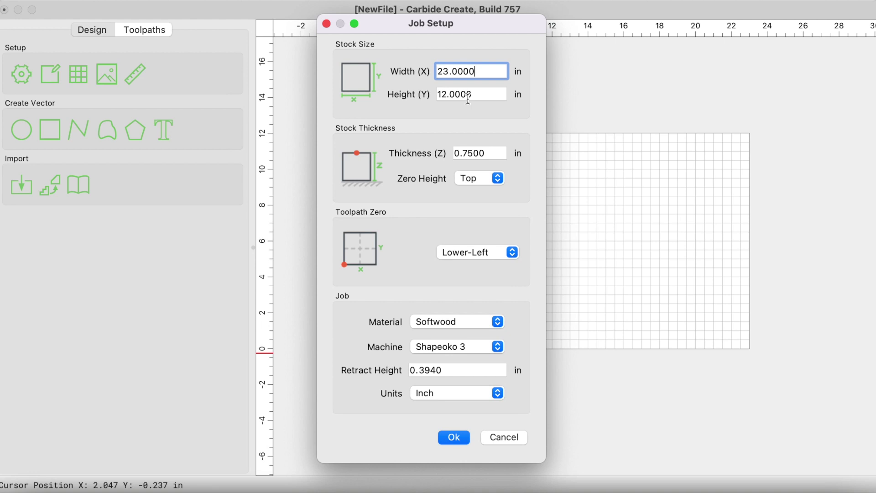
{"action": "left_click", "coordinate": [454, 437]}
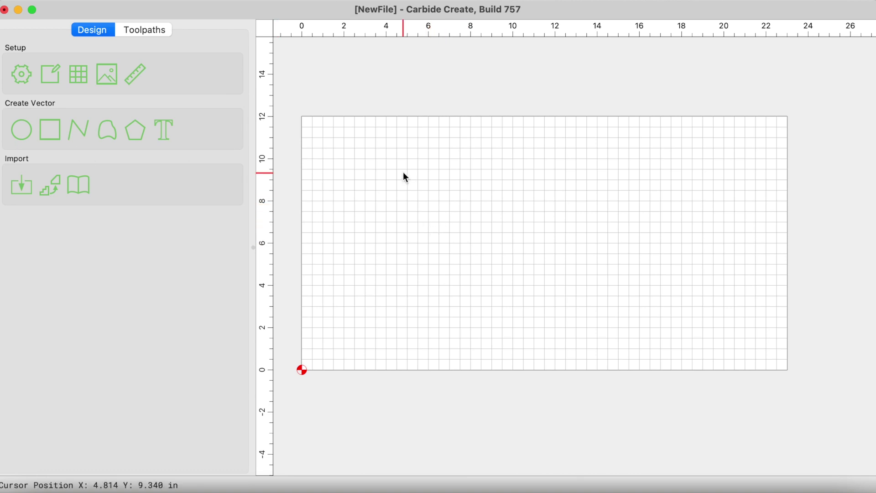
Draw a 6-sided polygon of radius 4.2426 in and move it onto the stock's left half.
{"action": "key", "text": "p"}
{"action": "left_click", "coordinate": [460, 172]}
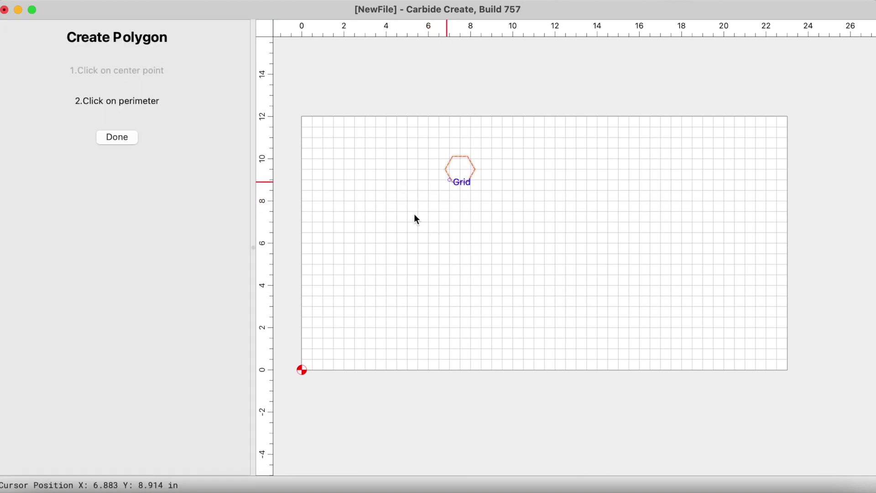
{"action": "left_click", "coordinate": [393, 238]}
{"action": "left_click_drag", "start_coordinate": [460, 96], "coordinate": [439, 160]}
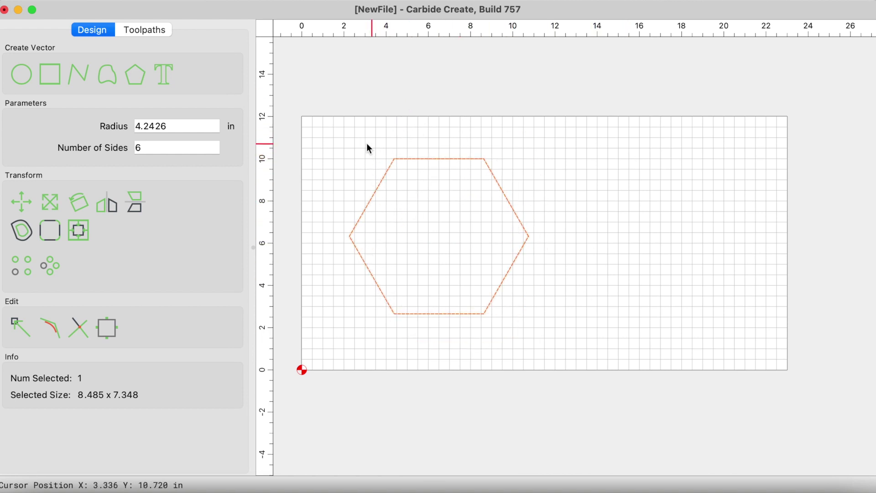
{"action": "left_click", "coordinate": [154, 33]}
Start a contour toolpath on the selected hexagon and check the 1/4" end mill settings.
{"action": "left_click", "coordinate": [50, 78]}
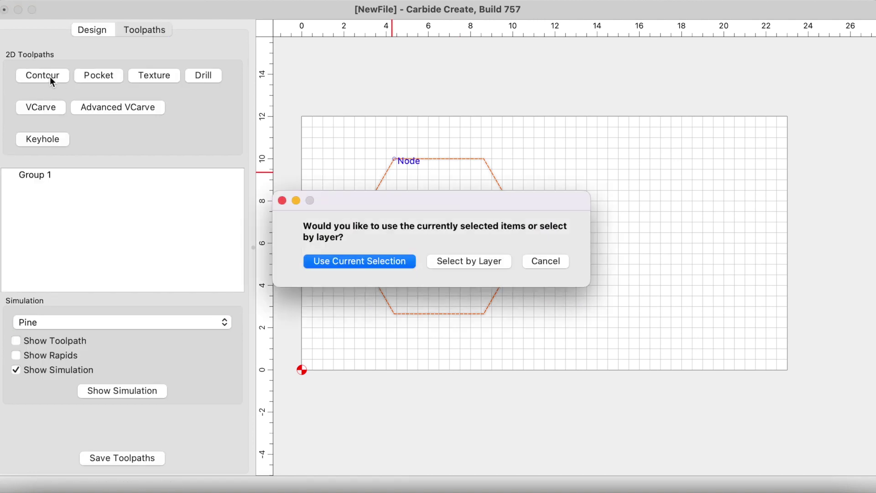
{"action": "key", "text": "Return"}
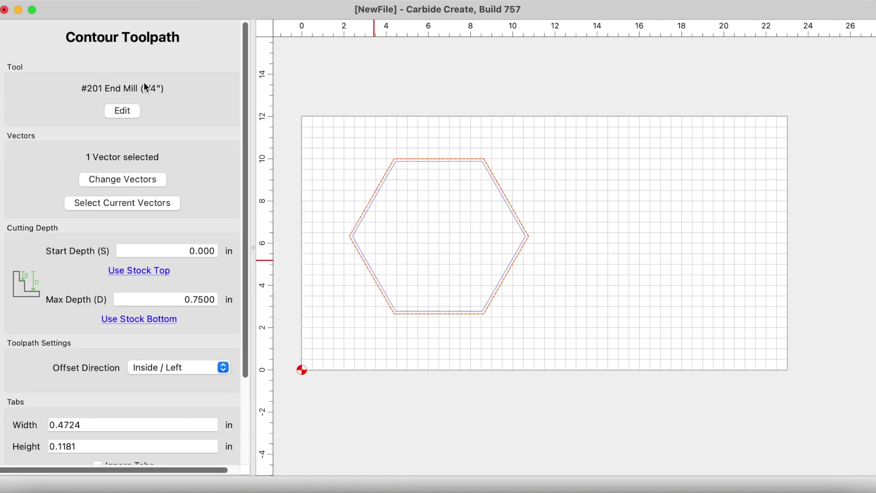
{"action": "left_click", "coordinate": [129, 111]}
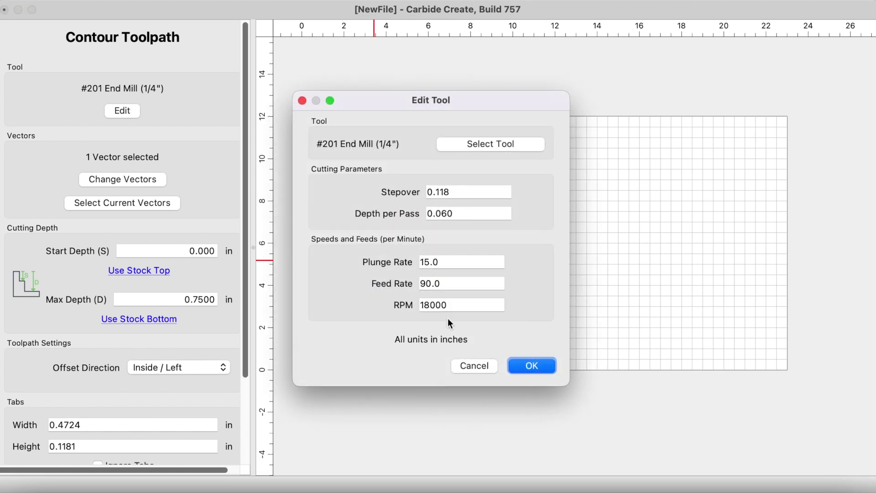
{"action": "left_click", "coordinate": [473, 366]}
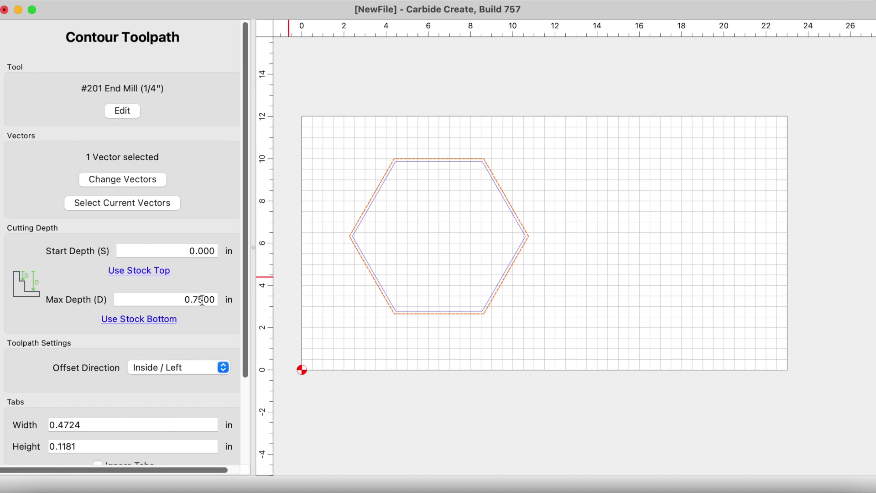
Set the contour to cut 0.75 in deep on the outside of the hexagon and save it.
{"action": "left_click", "coordinate": [157, 322]}
{"action": "left_click", "coordinate": [148, 367]}
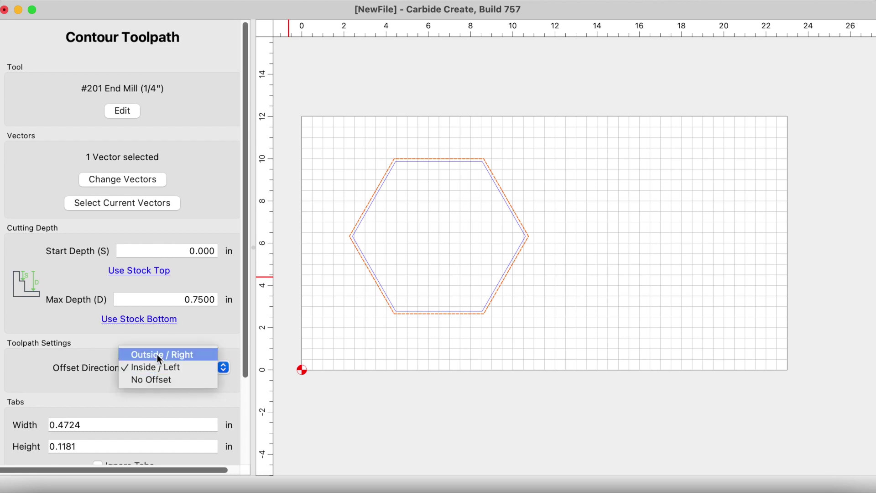
{"action": "left_click", "coordinate": [157, 355]}
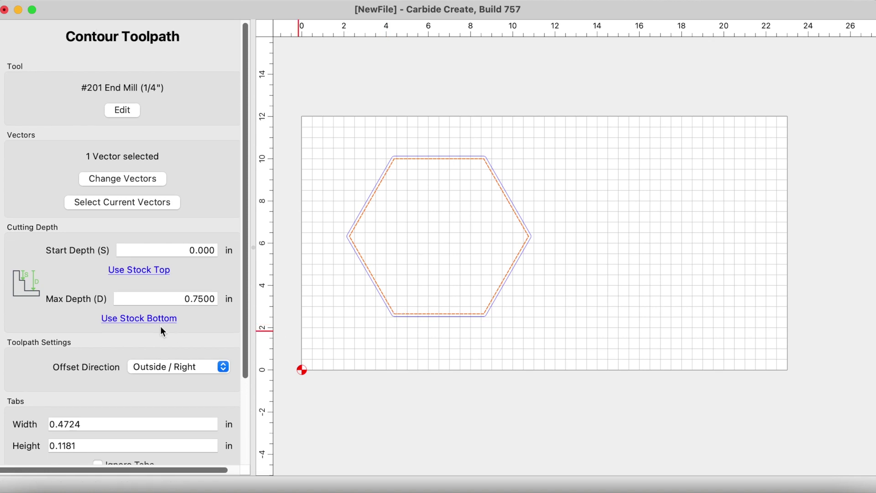
{"action": "scroll", "coordinate": [162, 329], "scroll_direction": "down", "scroll_amount": 5}
{"action": "left_click", "coordinate": [61, 442]}
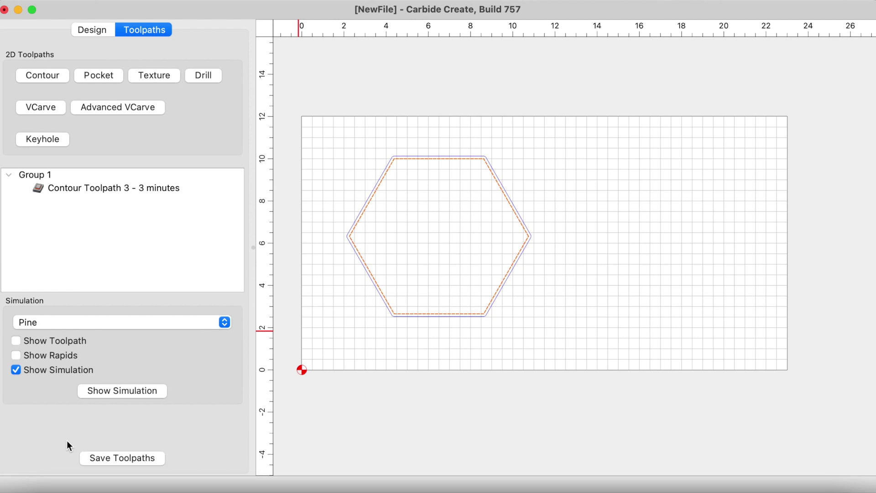
{"action": "left_click", "coordinate": [88, 389]}
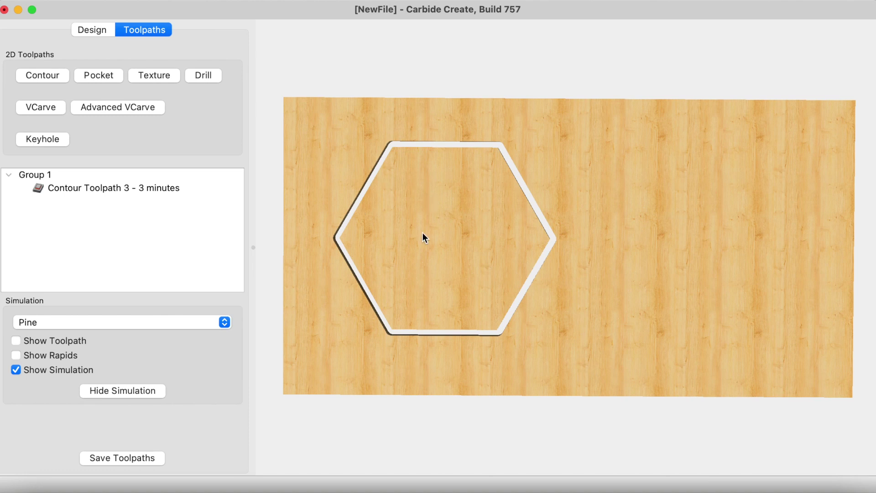
Leave the pine simulation, go back to design mode, and begin editing holding tabs.
{"action": "left_click", "coordinate": [104, 31]}
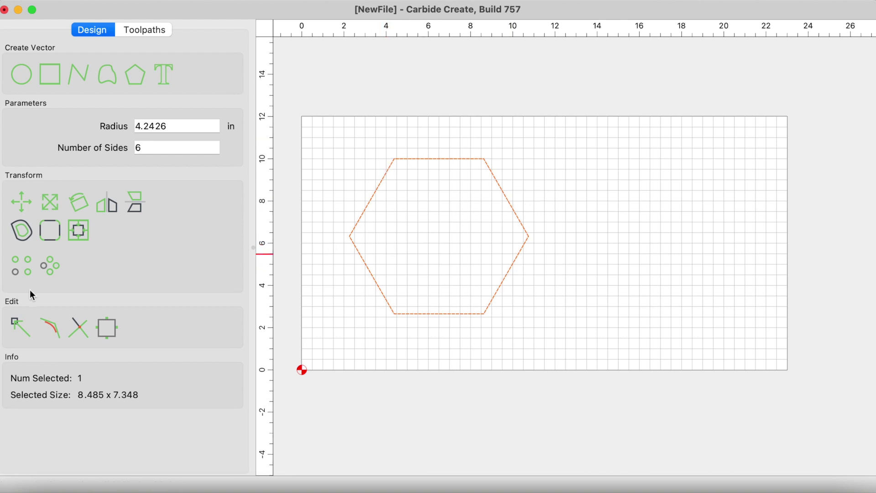
{"action": "left_click", "coordinate": [108, 328]}
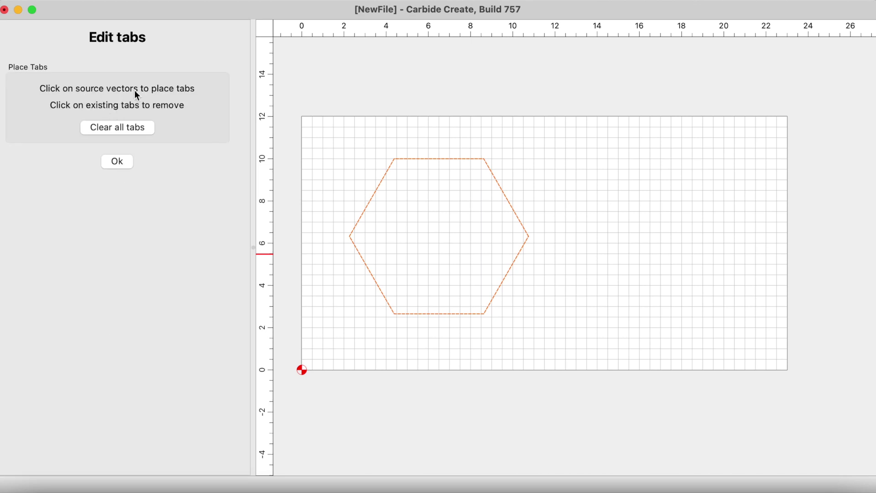
Place six holding tabs on the hexagon: top, bottom, and the four slanted edges.
{"action": "left_click", "coordinate": [438, 159]}
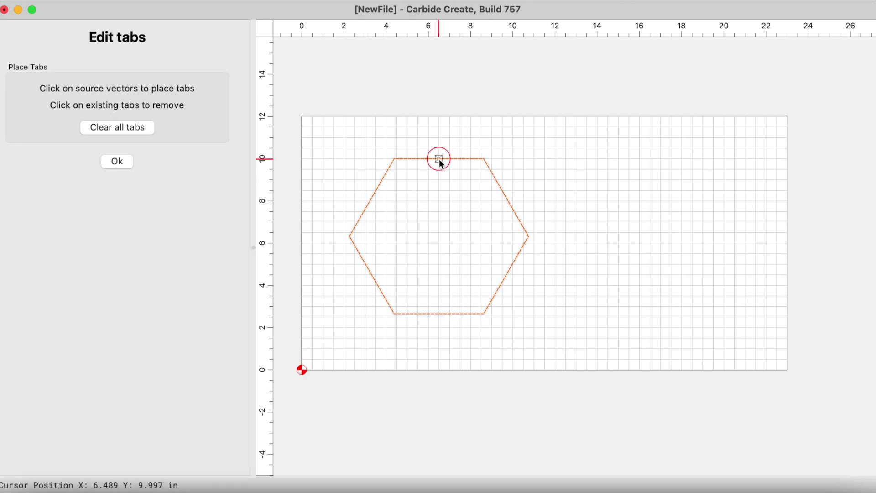
{"action": "left_click", "coordinate": [438, 314]}
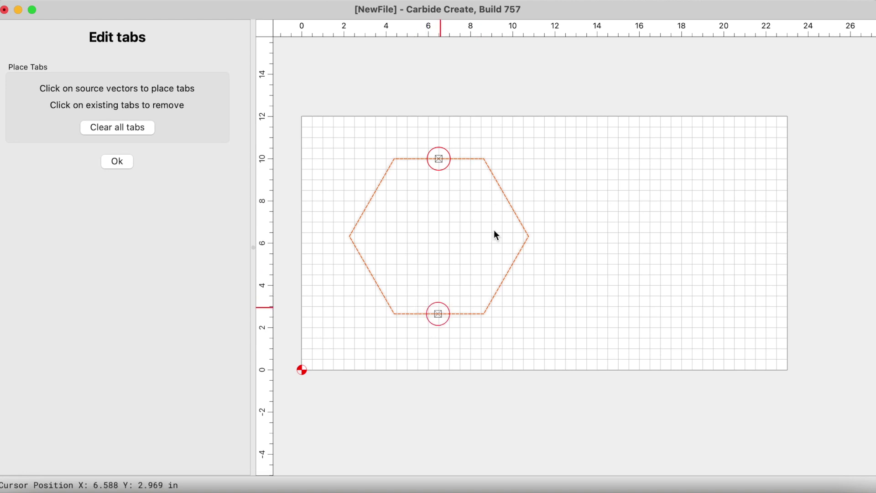
{"action": "left_click", "coordinate": [505, 196]}
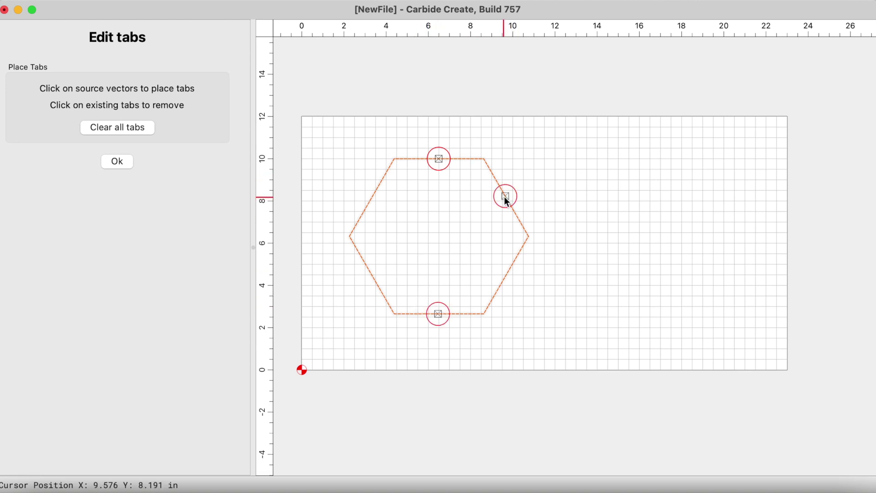
{"action": "left_click", "coordinate": [369, 269]}
{"action": "left_click", "coordinate": [375, 192]}
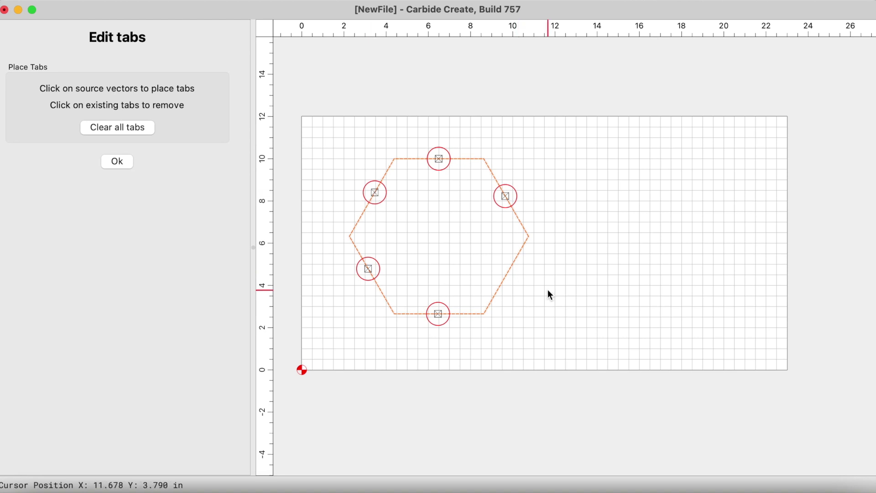
{"action": "left_click", "coordinate": [510, 267]}
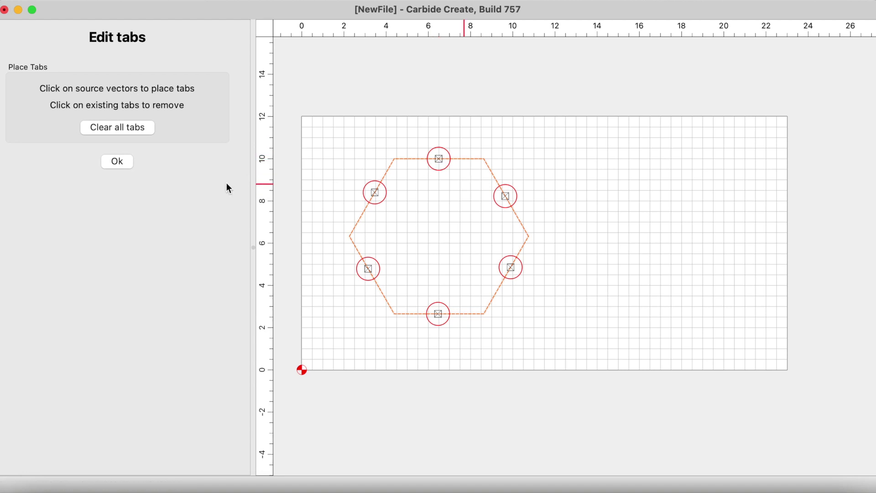
{"action": "left_click", "coordinate": [123, 165]}
Re-apply the contour toolpath settings so it recalculates with tabs, then show the wood simulation.
{"action": "left_click", "coordinate": [153, 28]}
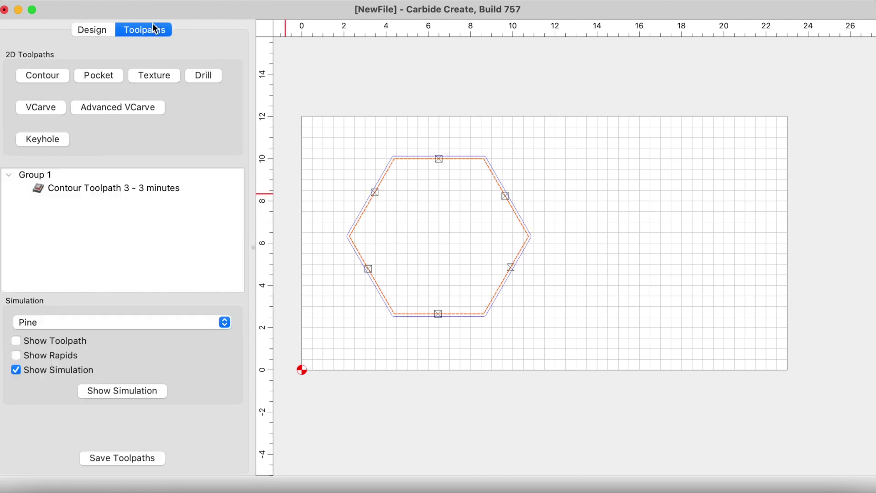
{"action": "right_click", "coordinate": [160, 187]}
{"action": "left_click", "coordinate": [173, 193]}
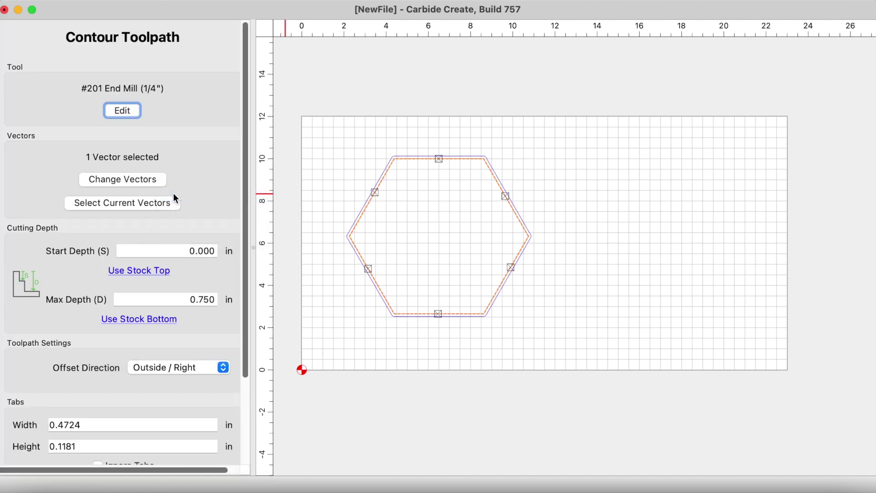
{"action": "scroll", "coordinate": [134, 335], "scroll_direction": "down", "scroll_amount": 3}
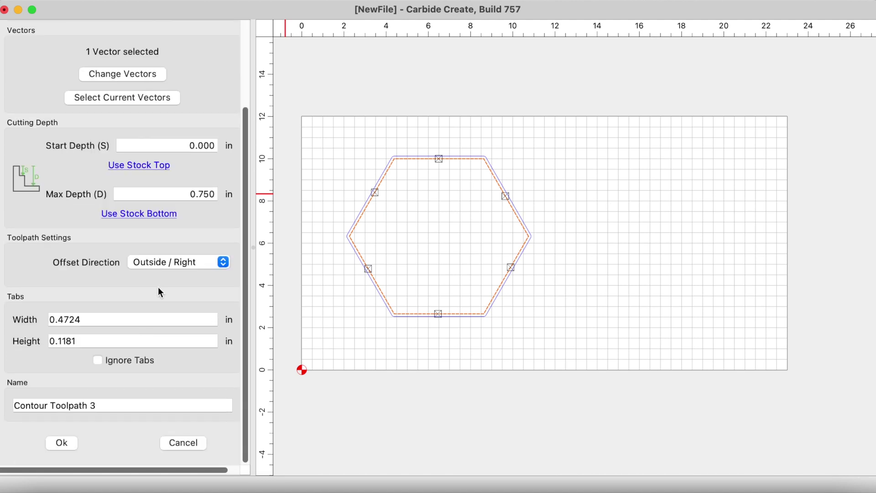
{"action": "left_click", "coordinate": [68, 440]}
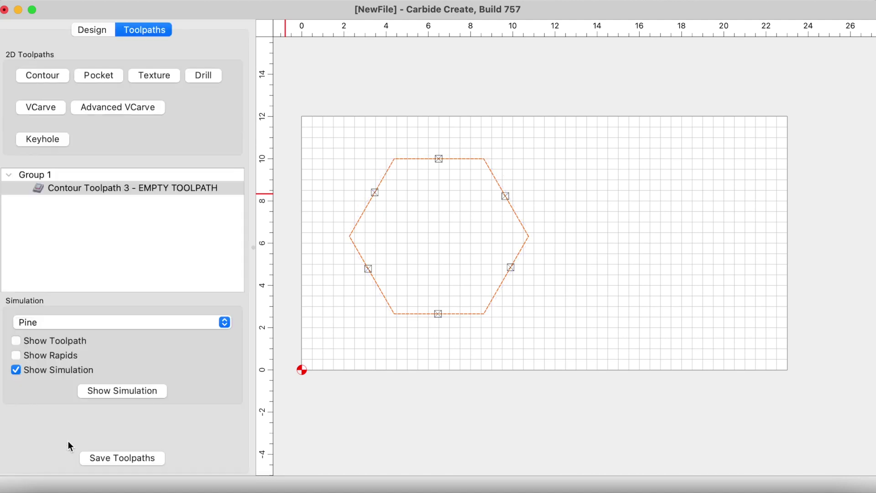
{"action": "left_click", "coordinate": [111, 389]}
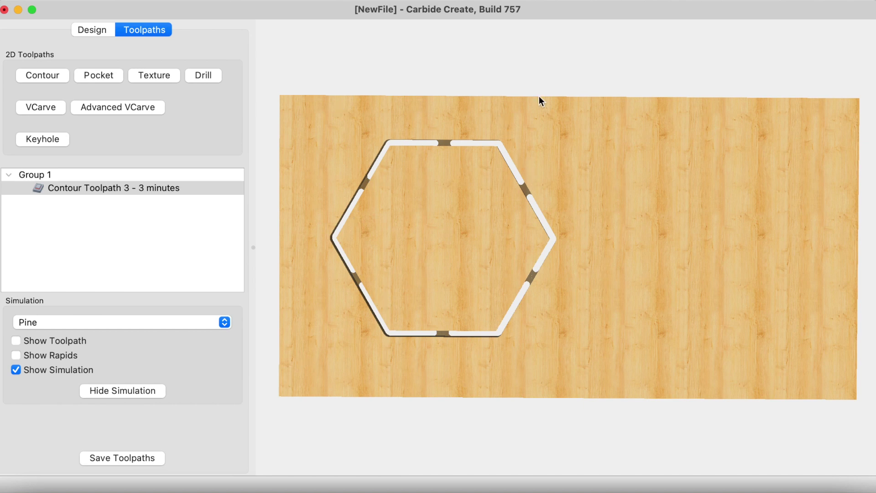
Change the contour toolpath's tab width to 0.4724 in, keeping 0.1181 in height, and save.
{"action": "left_click", "coordinate": [108, 184]}
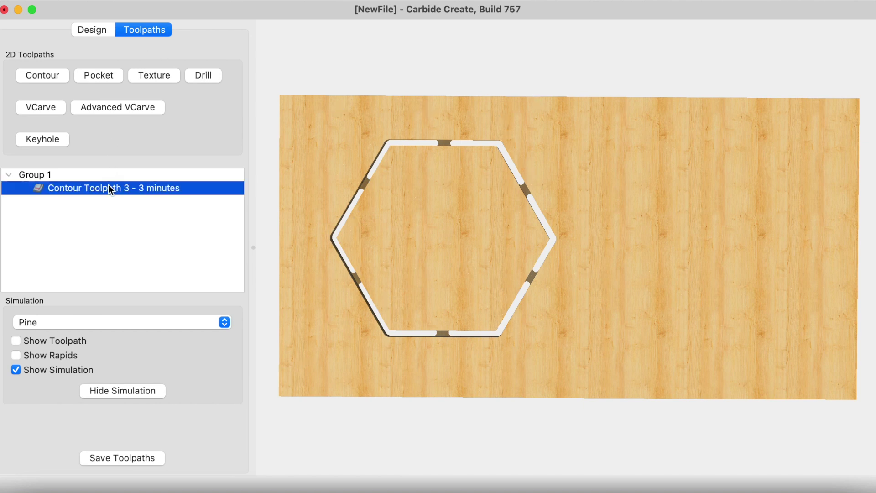
{"action": "right_click", "coordinate": [108, 184]}
{"action": "left_click", "coordinate": [119, 193]}
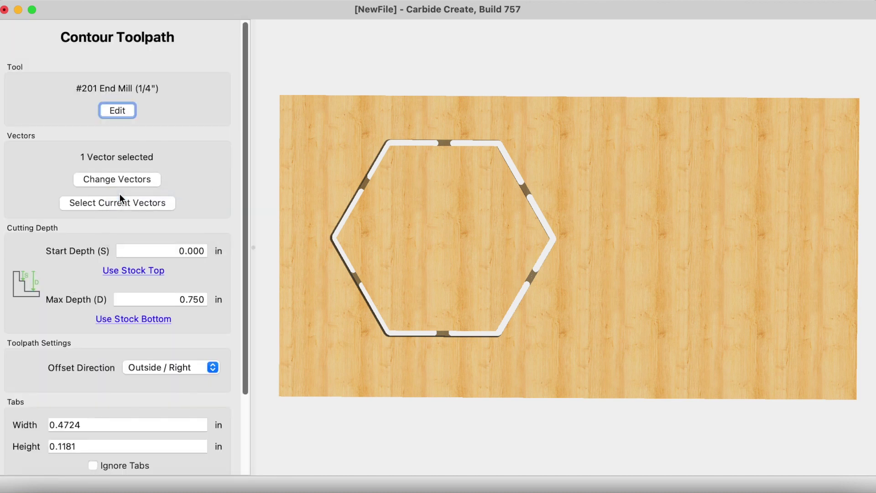
{"action": "scroll", "coordinate": [110, 298], "scroll_direction": "down", "scroll_amount": 4}
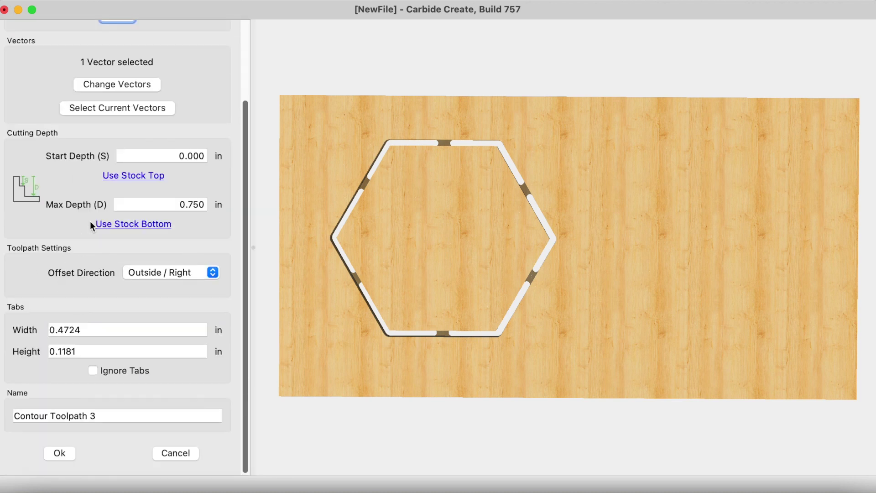
{"action": "scroll", "coordinate": [91, 224], "scroll_direction": "up", "scroll_amount": 4}
{"action": "scroll", "coordinate": [103, 384], "scroll_direction": "down", "scroll_amount": 4}
{"action": "left_click_drag", "start_coordinate": [91, 328], "coordinate": [54, 350]}
{"action": "type", "text": "4724"}
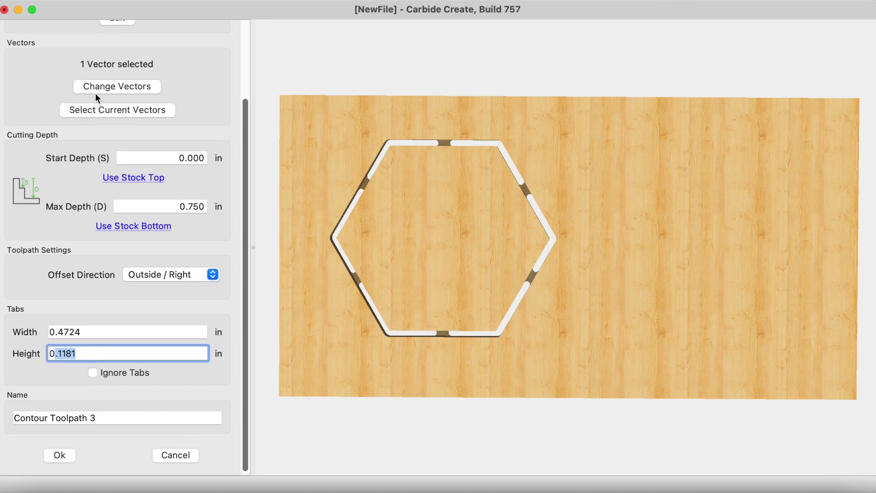
{"action": "scroll", "coordinate": [79, 62], "scroll_direction": "up", "scroll_amount": 3}
{"action": "scroll", "coordinate": [73, 411], "scroll_direction": "down", "scroll_amount": 3}
{"action": "left_click", "coordinate": [71, 450]}
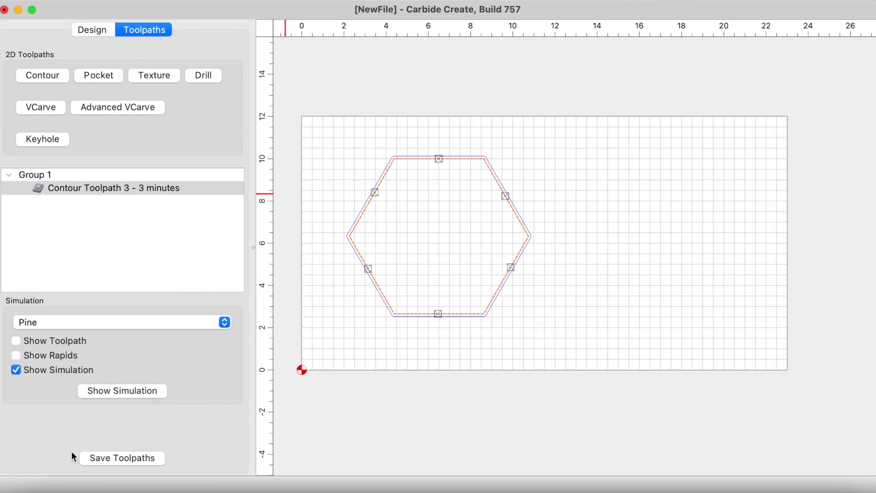